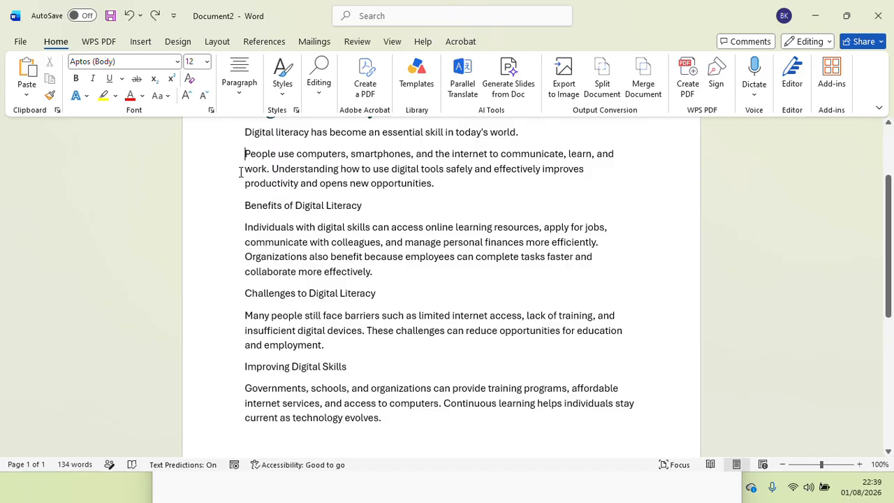
# - Insert a table with two columns and three rows on a new line above the "People use computers" paragraph
pyautogui.press('Return')
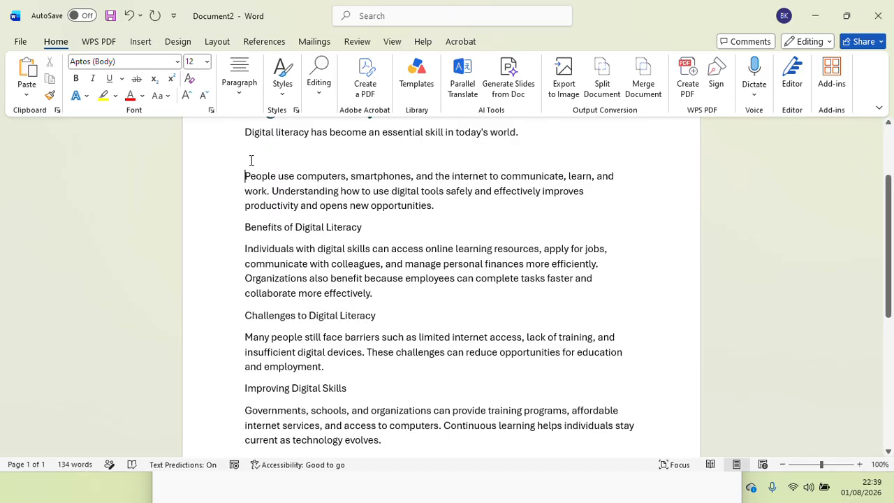
pyautogui.click(137, 42)
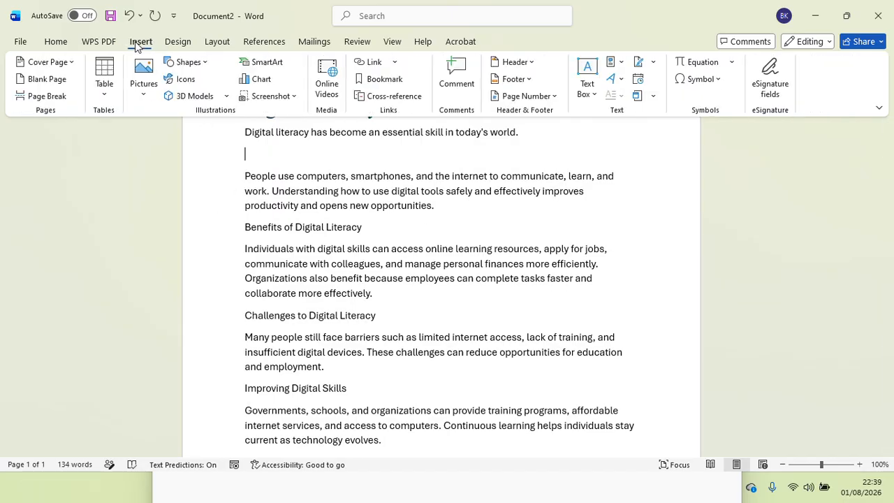
pyautogui.click(105, 95)
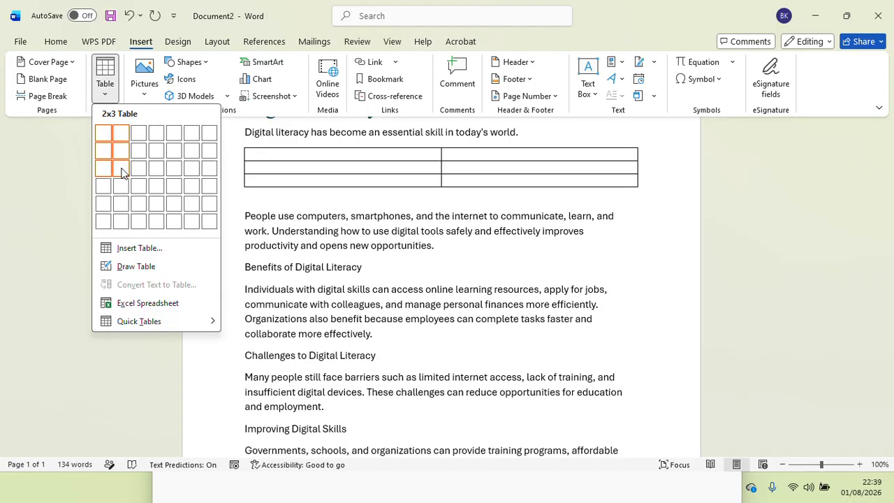
pyautogui.click(122, 171)
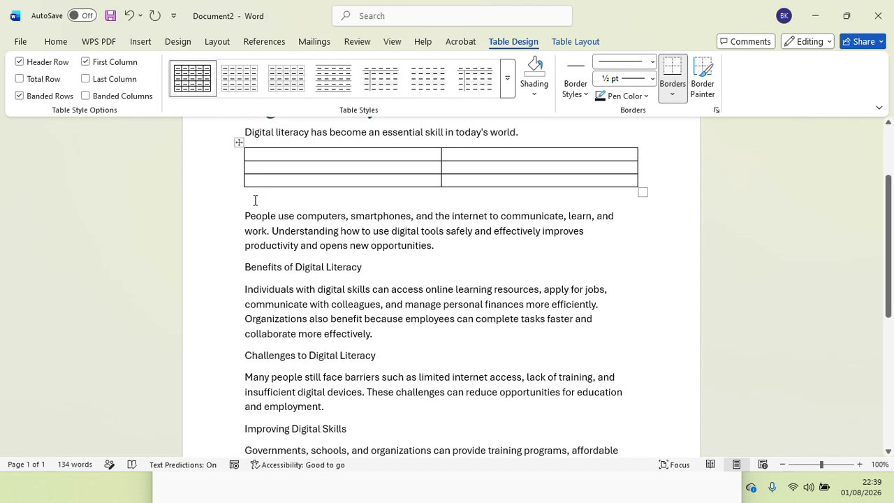
# - Add the caption "Table 1 The age of the respondent" below the new table, using the Table label
pyautogui.click(255, 201)
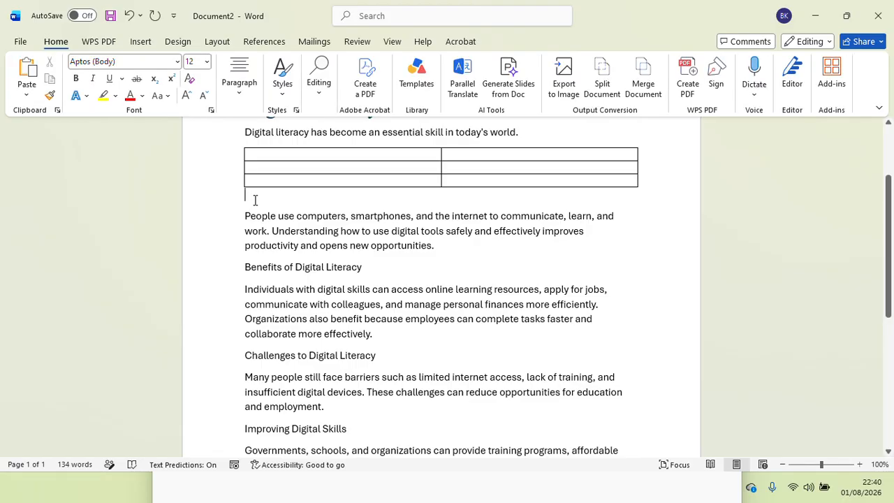
pyautogui.click(265, 42)
pyautogui.click(451, 88)
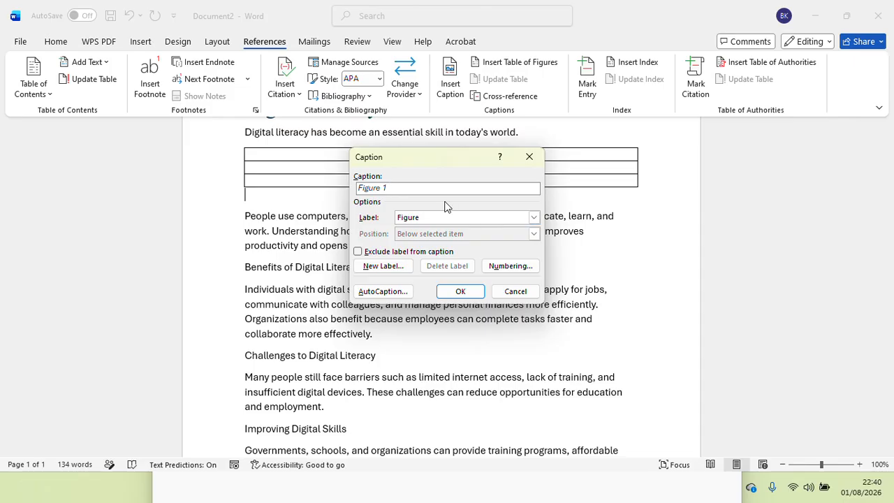
pyautogui.click(534, 217)
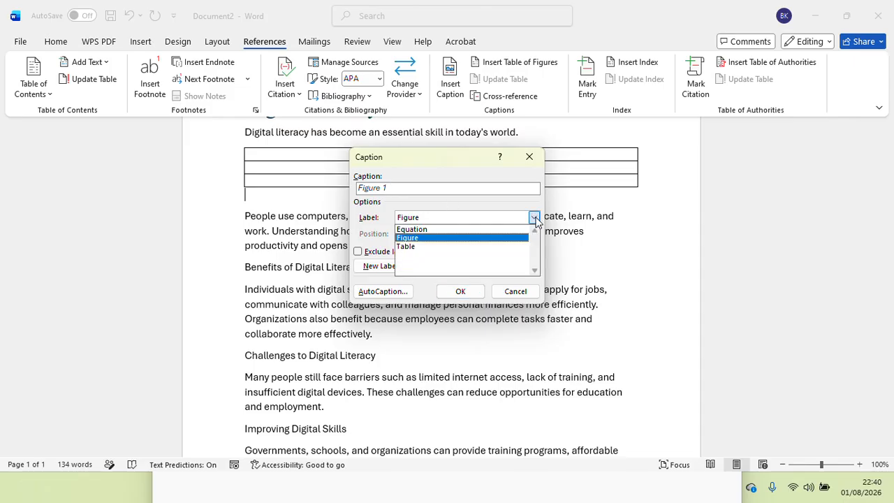
pyautogui.click(427, 247)
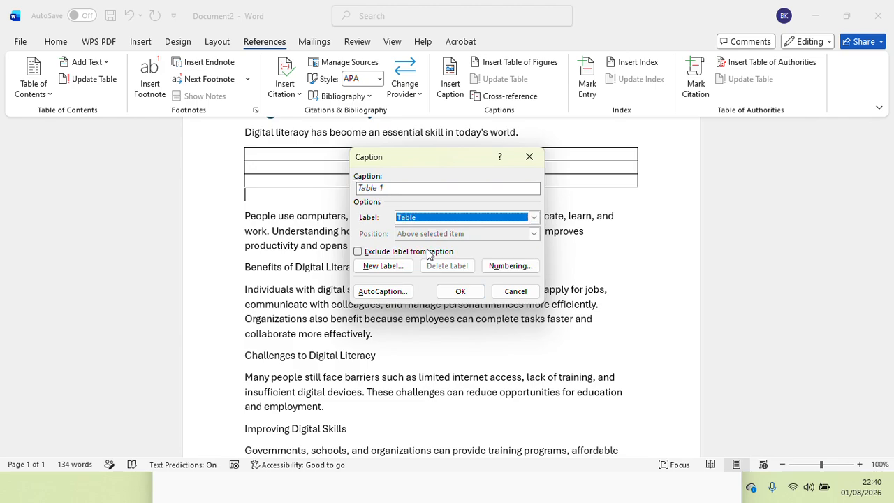
pyautogui.click(403, 191)
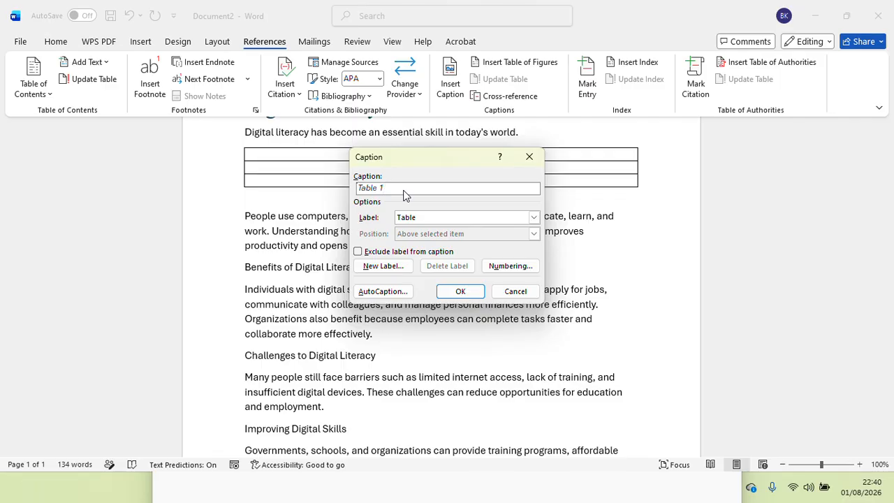
pyautogui.write('The age of the respondent')
pyautogui.click(459, 292)
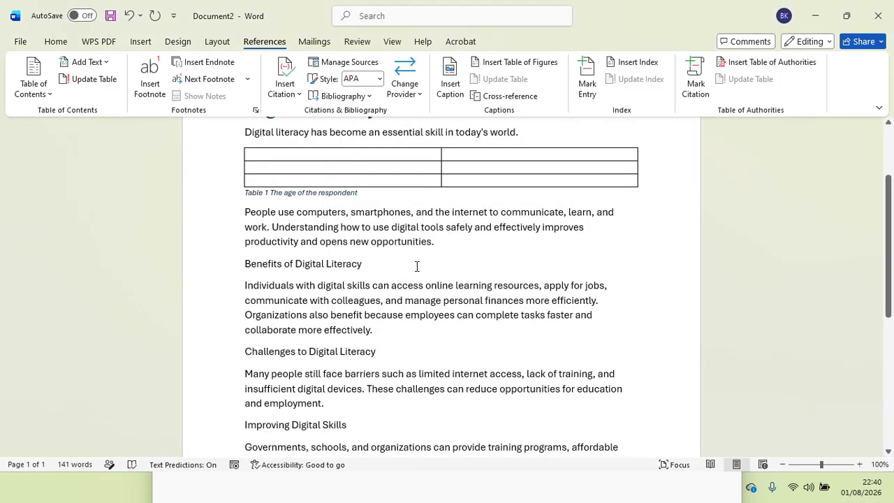
# - Insert a second table with two columns and three rows on a new line below the Table 1 caption
pyautogui.press('Return')
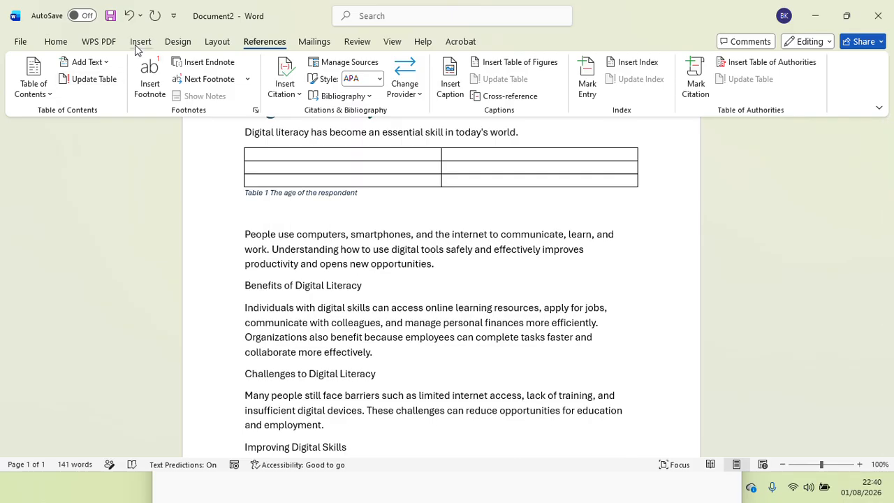
pyautogui.click(139, 42)
pyautogui.click(104, 96)
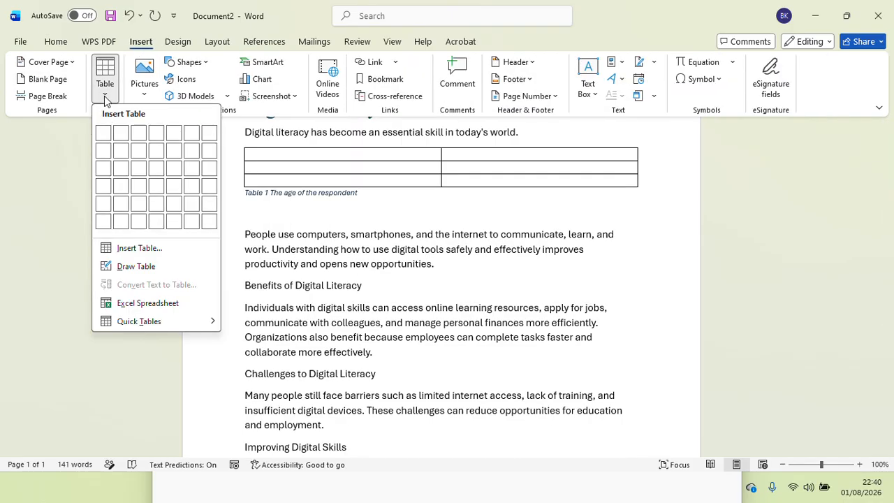
pyautogui.click(119, 172)
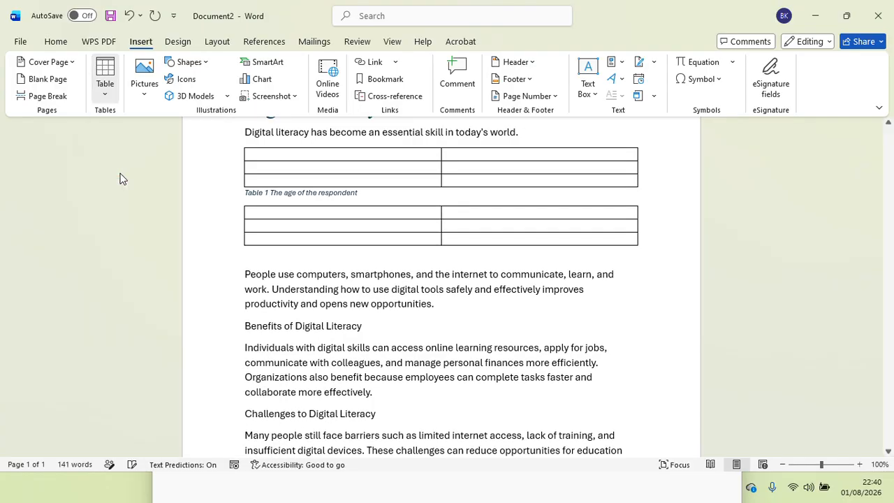
# - Add the caption "Table 2 Income of the people" below the second table, keeping the Table label
pyautogui.click(272, 256)
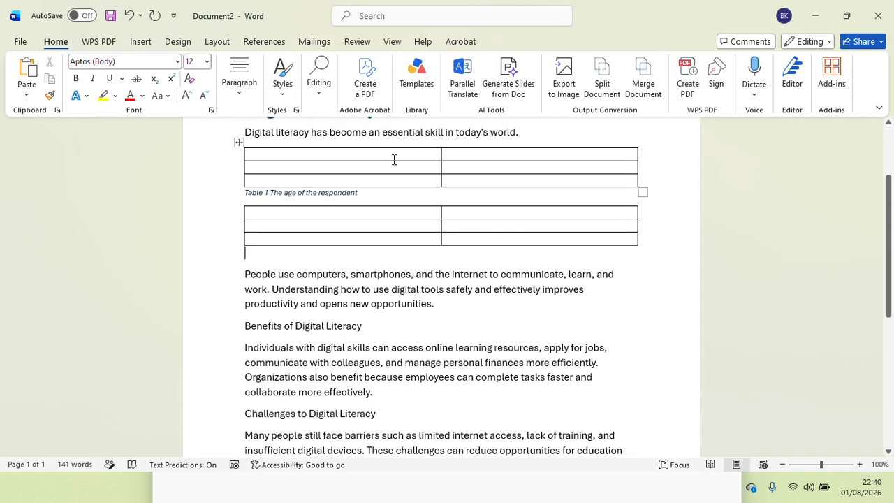
pyautogui.click(263, 41)
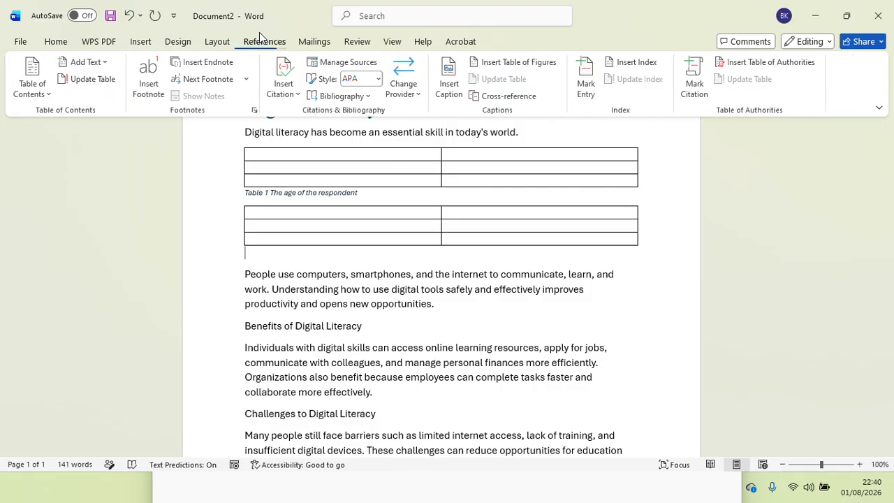
pyautogui.click(449, 78)
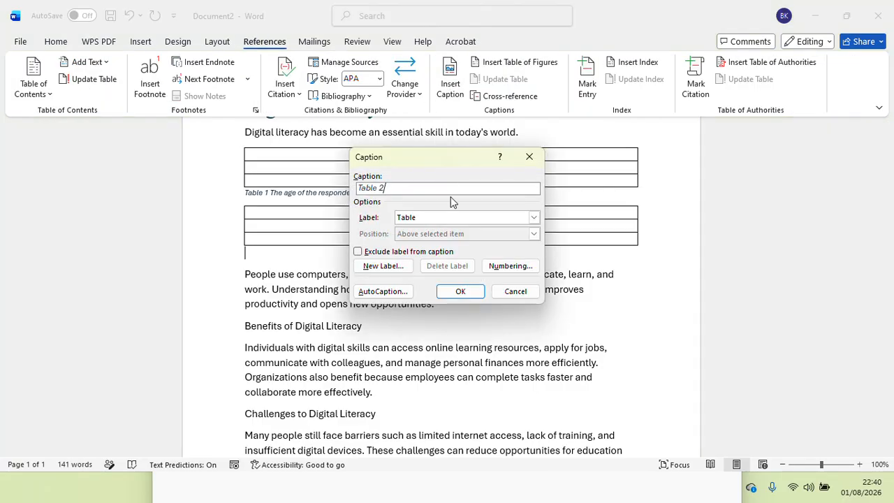
pyautogui.click(470, 223)
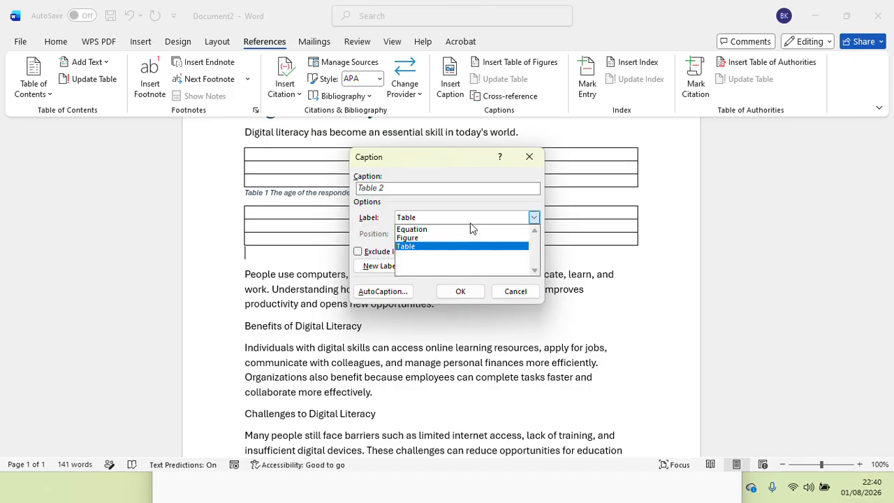
pyautogui.click(457, 219)
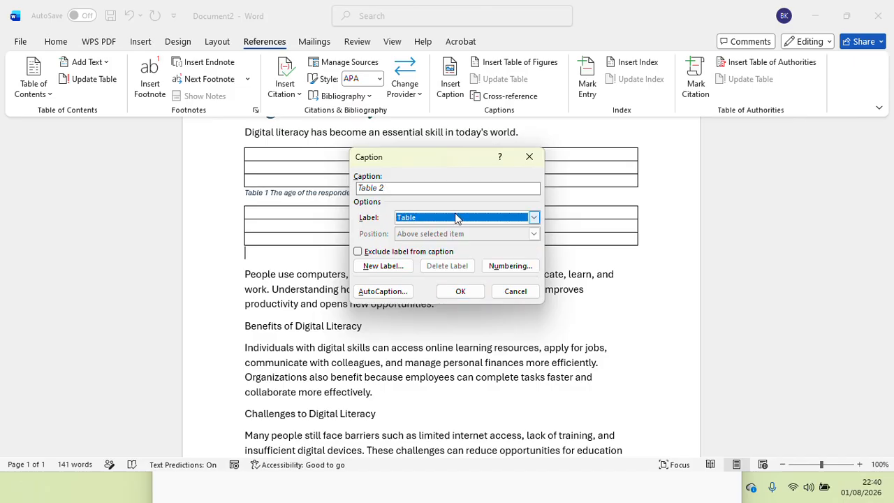
pyautogui.click(415, 189)
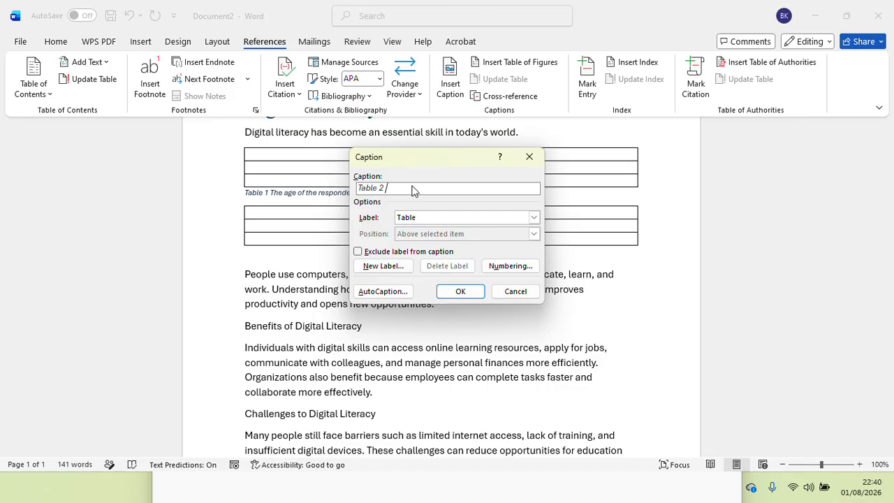
pyautogui.write('Income of the people')
pyautogui.click(461, 291)
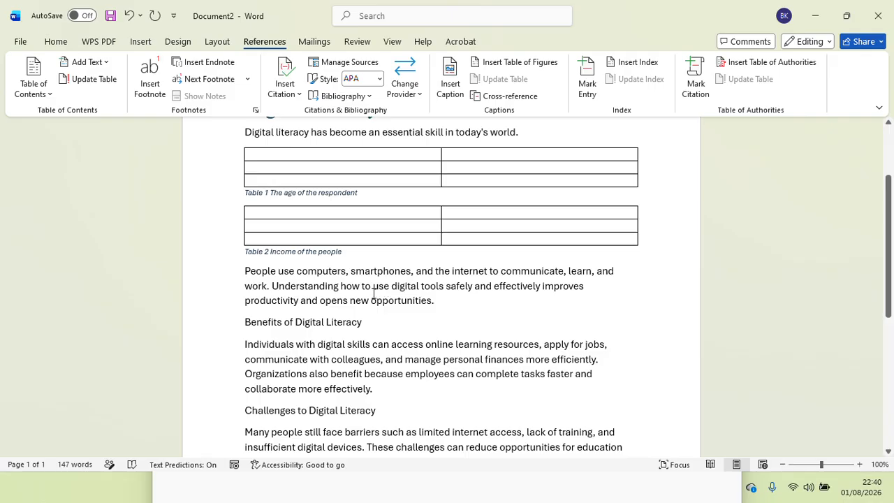
# - Insert the picture 20260331_102731.jpg from the Downloads folder on a new line below the Table 2 caption
pyautogui.press('Return')
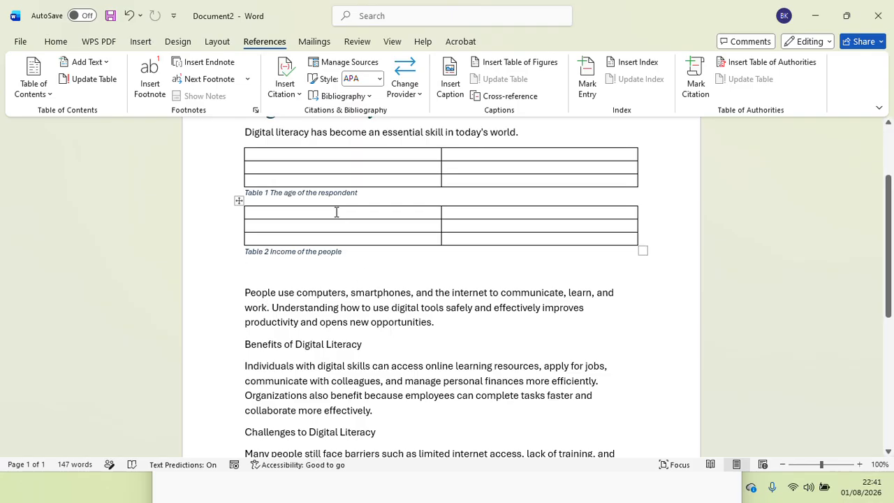
pyautogui.click(138, 42)
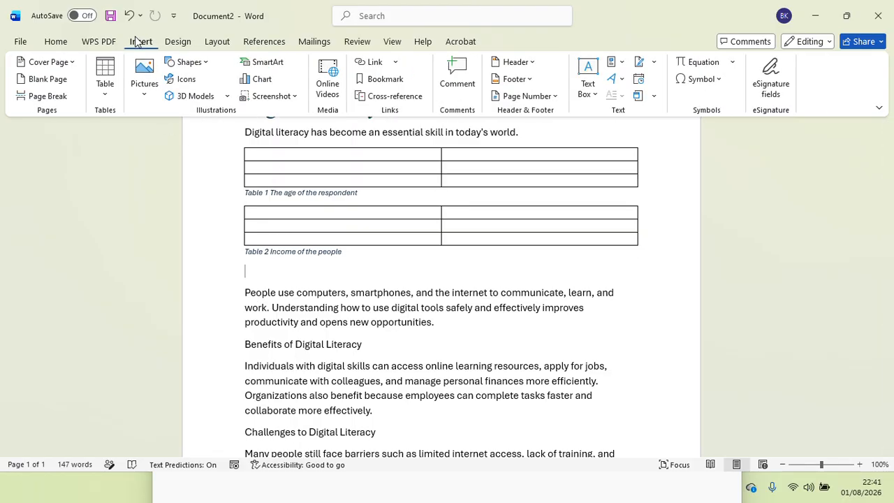
pyautogui.click(145, 87)
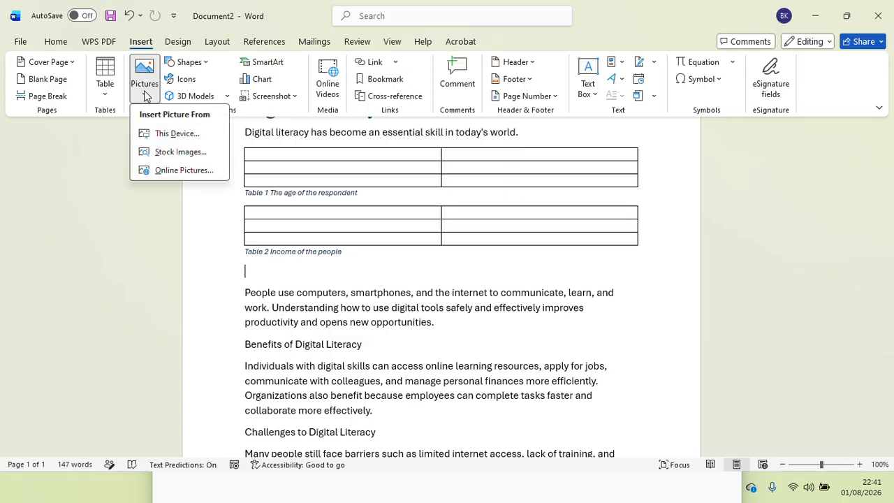
pyautogui.click(174, 138)
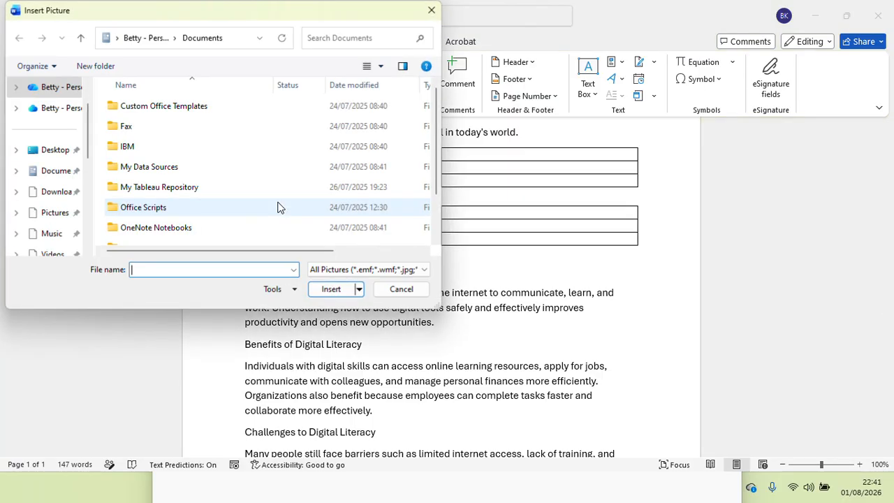
pyautogui.click(59, 197)
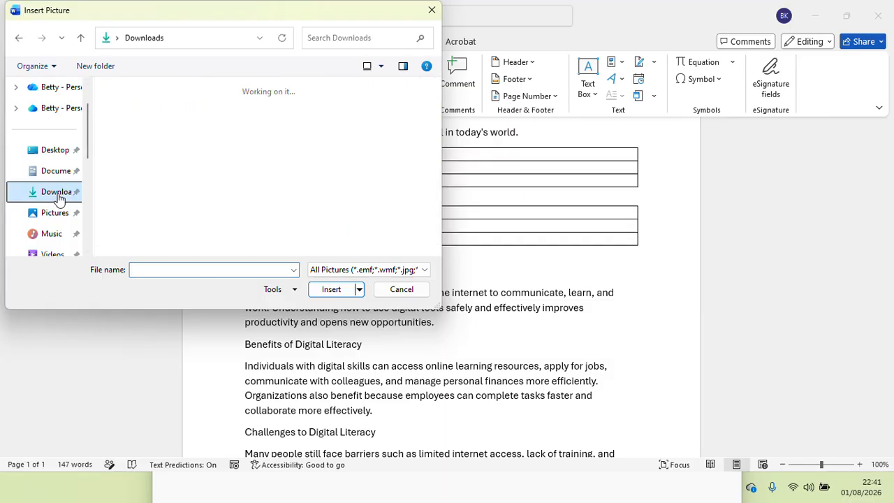
pyautogui.moveTo(440, 109); pyautogui.dragTo(443, 169)
pyautogui.click(288, 161)
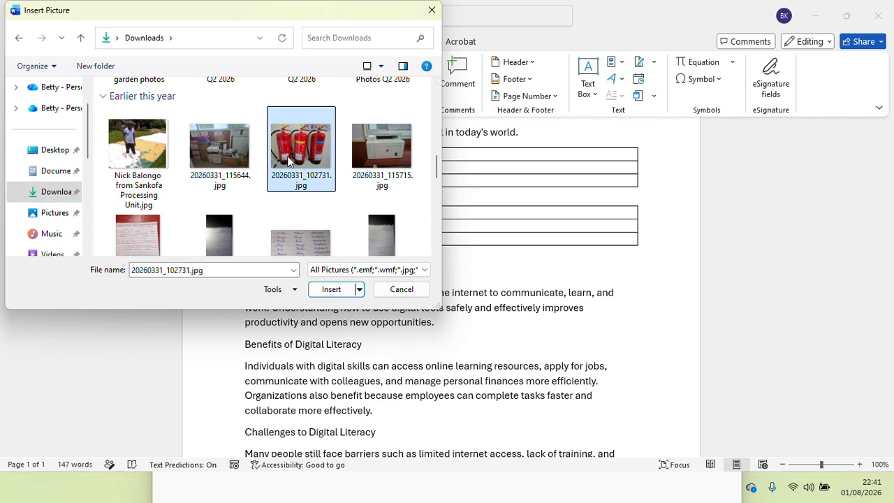
pyautogui.click(332, 293)
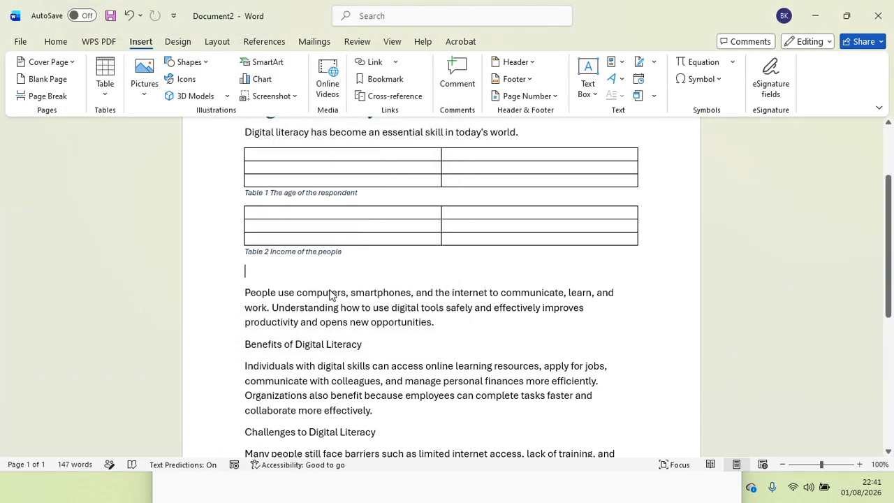
# - Crop the fire extinguisher picture at its upper and lower edges to a height of about 9.5 cm
pyautogui.rightClick(360, 297)
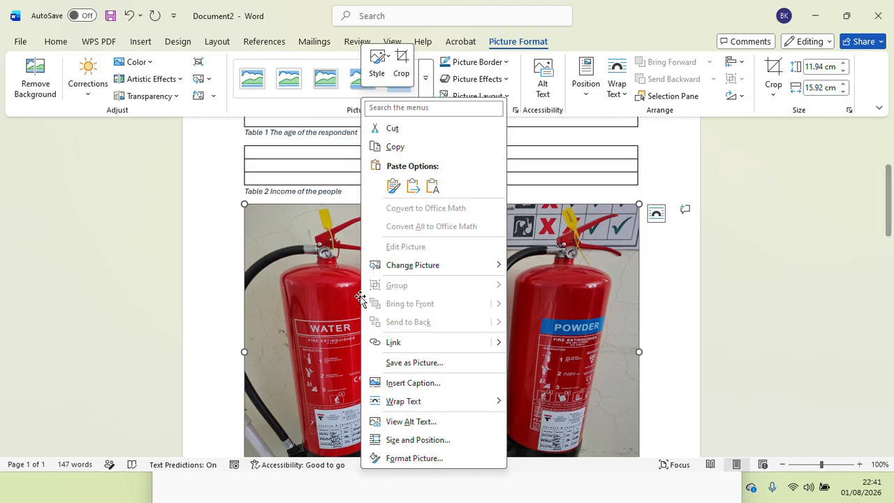
pyautogui.click(401, 65)
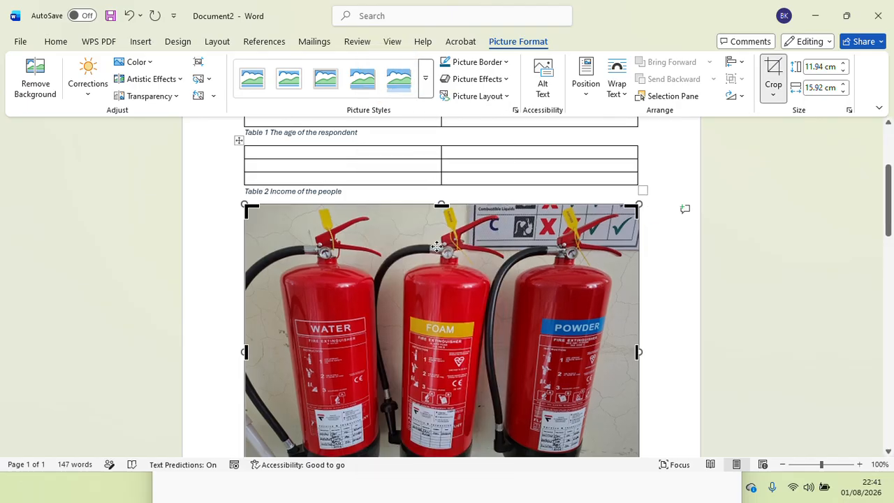
pyautogui.moveTo(441, 206); pyautogui.dragTo(440, 236)
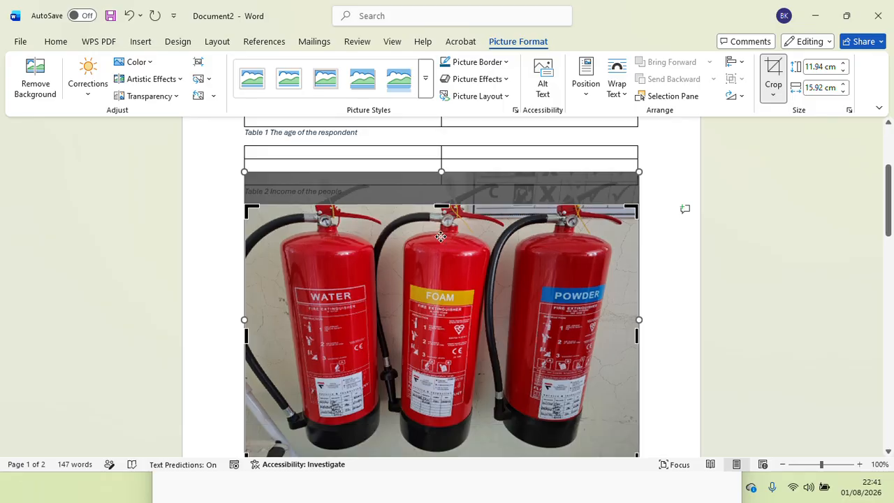
pyautogui.moveTo(889, 224); pyautogui.dragTo(890, 252)
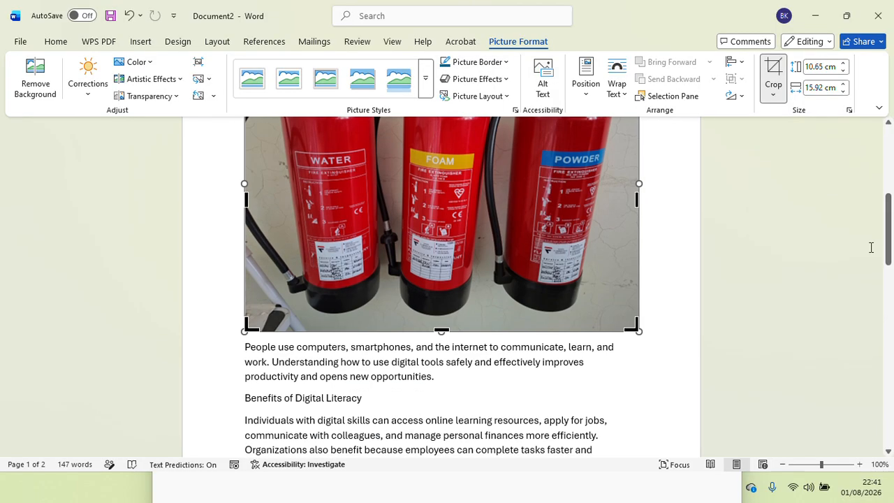
pyautogui.moveTo(441, 329); pyautogui.dragTo(437, 303)
pyautogui.click(672, 276)
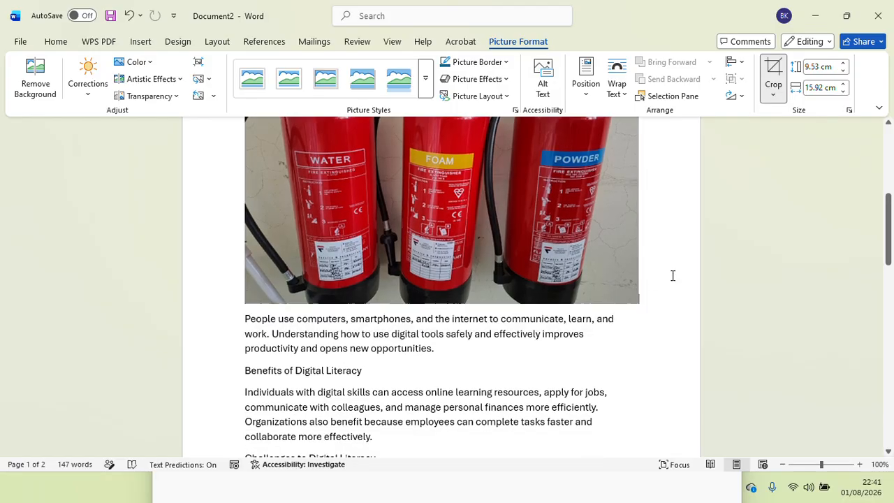
# - Shrink the cropped picture proportionally to about 4.2 cm high by 7 cm wide and deselect it
pyautogui.click(631, 296)
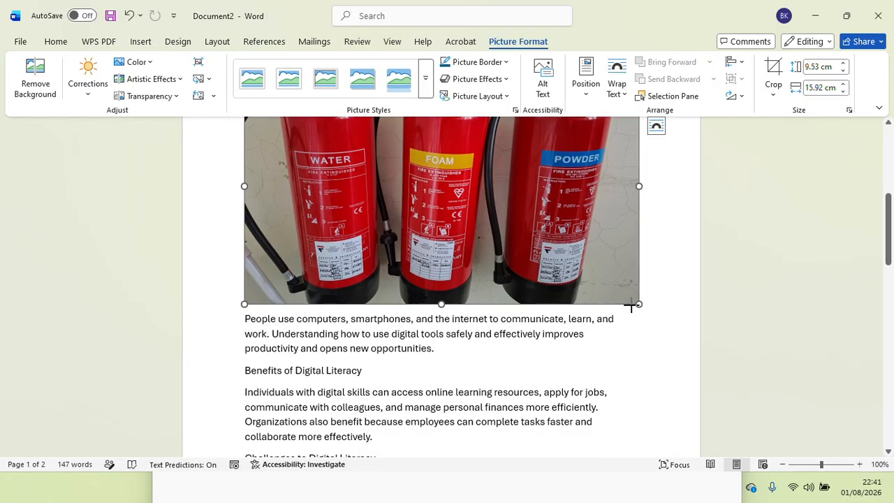
pyautogui.moveTo(632, 305); pyautogui.dragTo(420, 224)
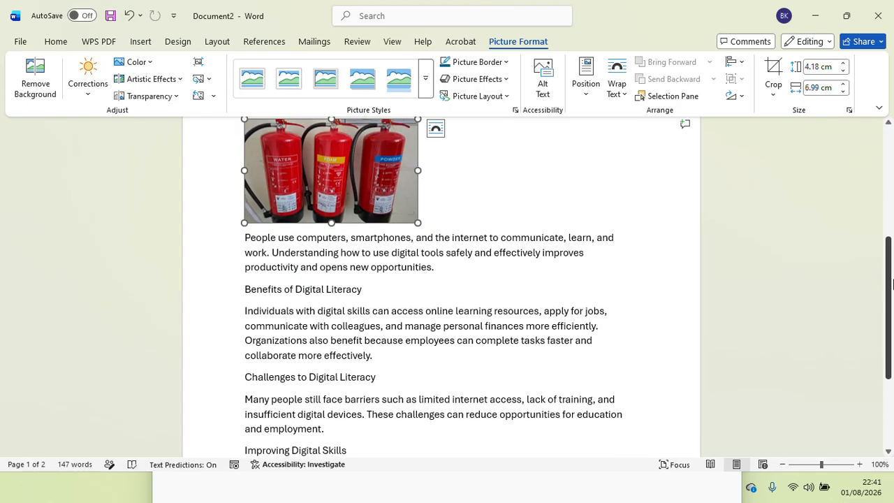
pyautogui.scroll(2, 891, 300)
pyautogui.click(587, 244)
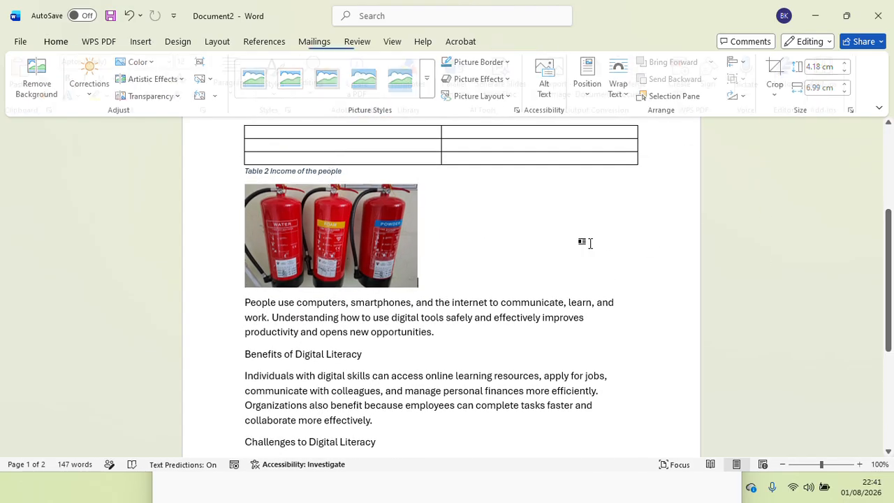
# - Add the caption "Figure 1 Fire extengushers" below the fire extinguisher picture, using the Figure label
pyautogui.click(342, 251)
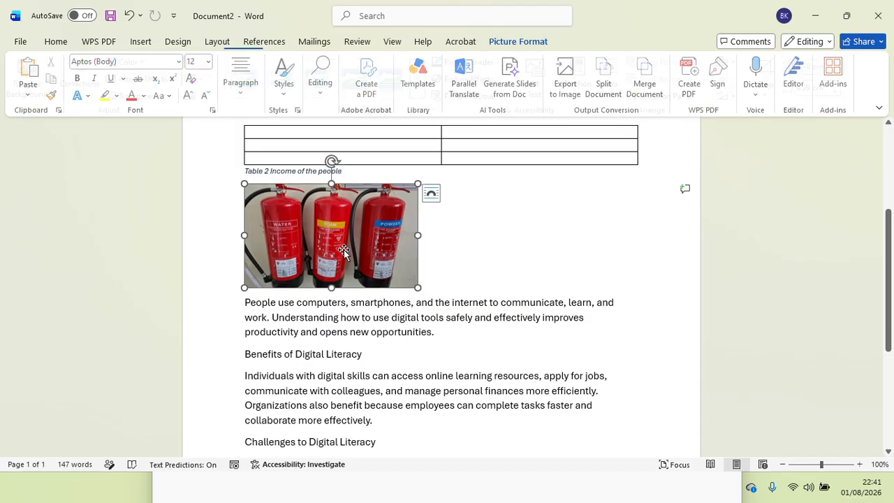
pyautogui.click(265, 43)
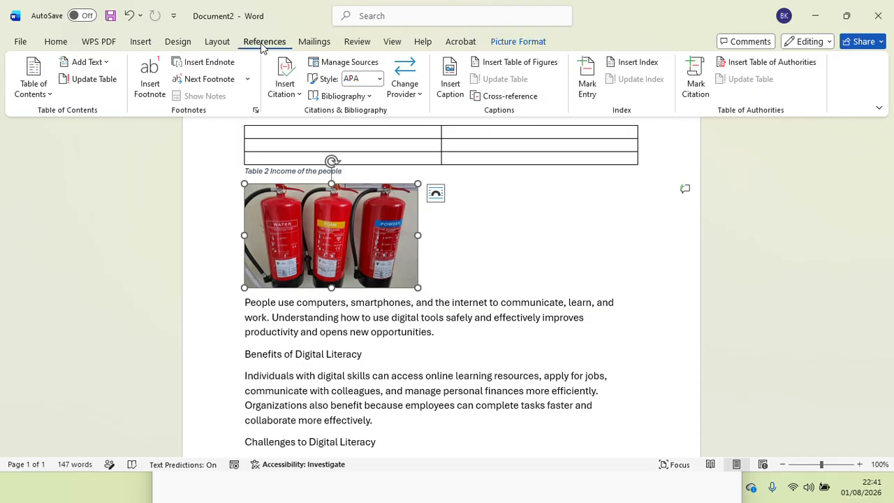
pyautogui.click(451, 87)
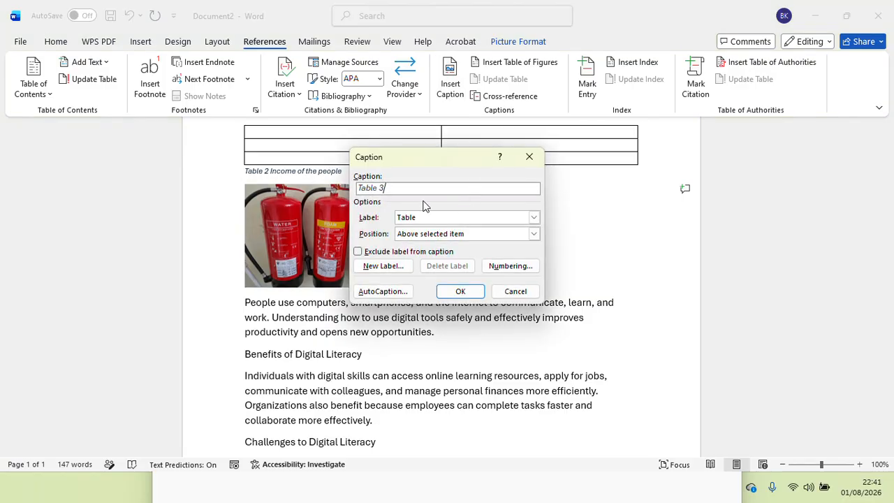
pyautogui.click(534, 217)
pyautogui.click(422, 238)
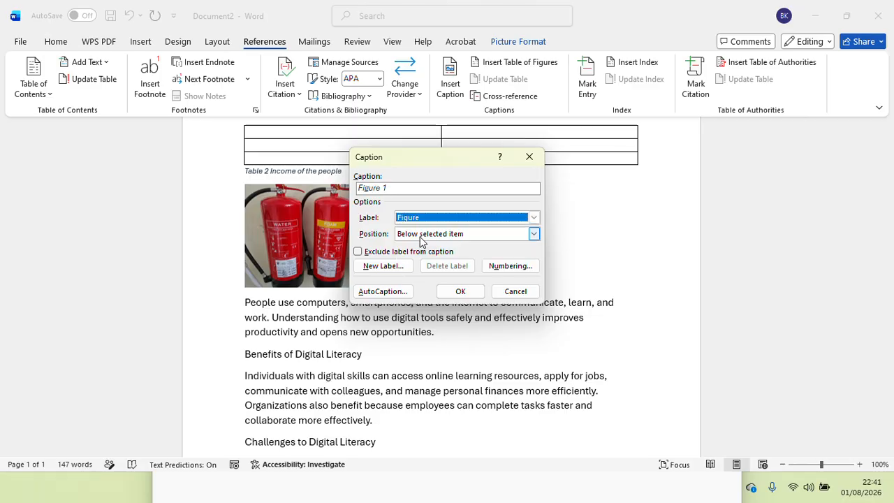
pyautogui.click(409, 189)
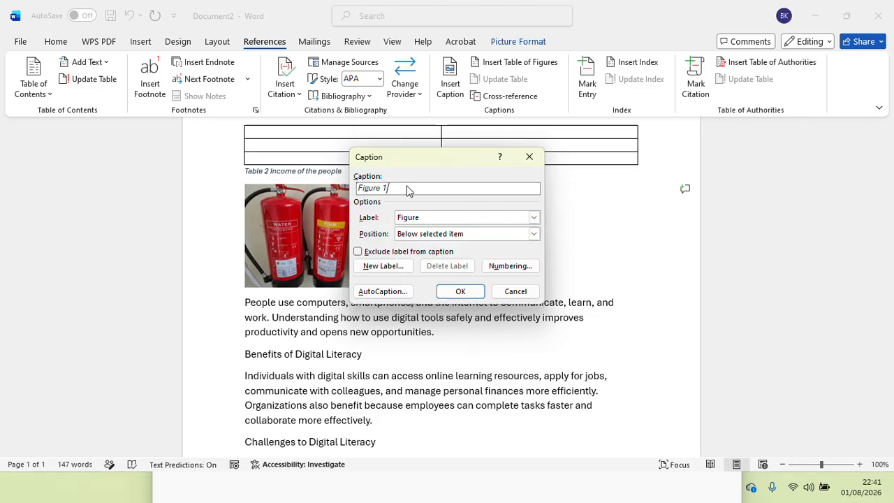
pyautogui.write('Fire exteng')
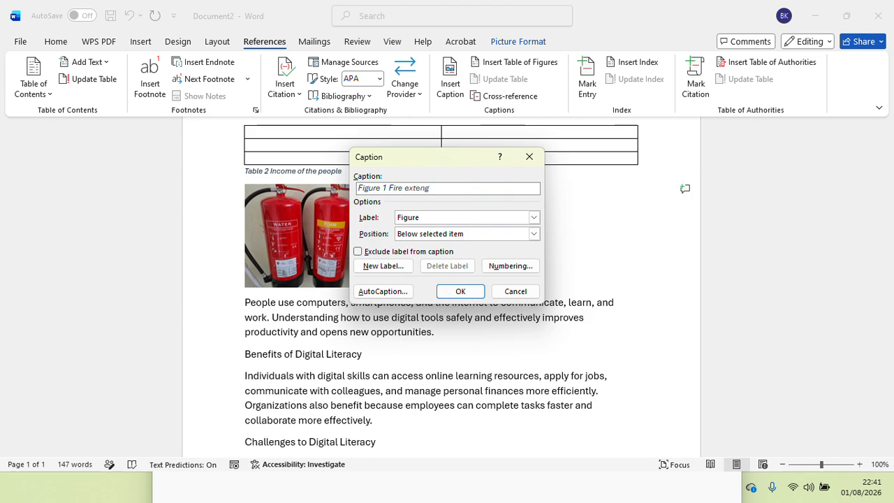
pyautogui.write('ushers')
pyautogui.click(457, 291)
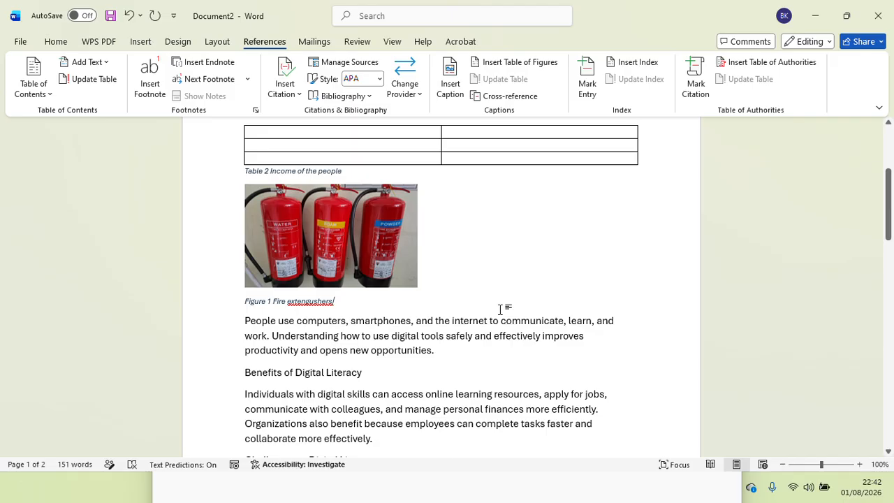
# - Insert a table of figures for the Figure captions on a new line above the Digital Literacy heading, with the solid underline tab leader
pyautogui.moveTo(889, 222)
pyautogui.mouseDown()
pyautogui.moveTo(890, 181)
pyautogui.moveTo(892, 207)
pyautogui.mouseUp()
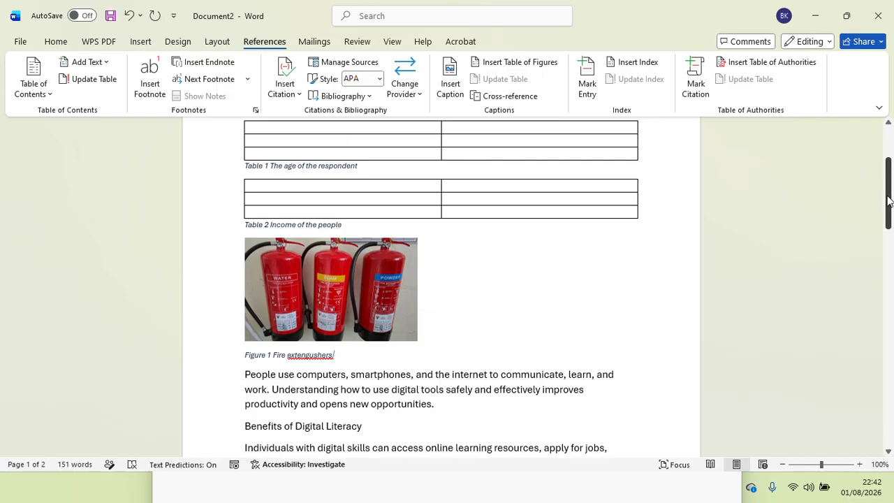
pyautogui.moveTo(891, 200); pyautogui.dragTo(890, 183)
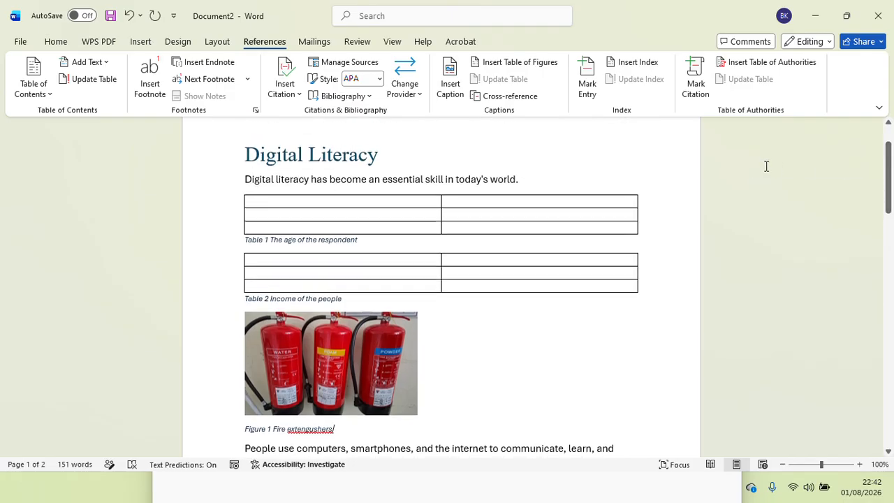
pyautogui.click(246, 155)
pyautogui.press('Return')
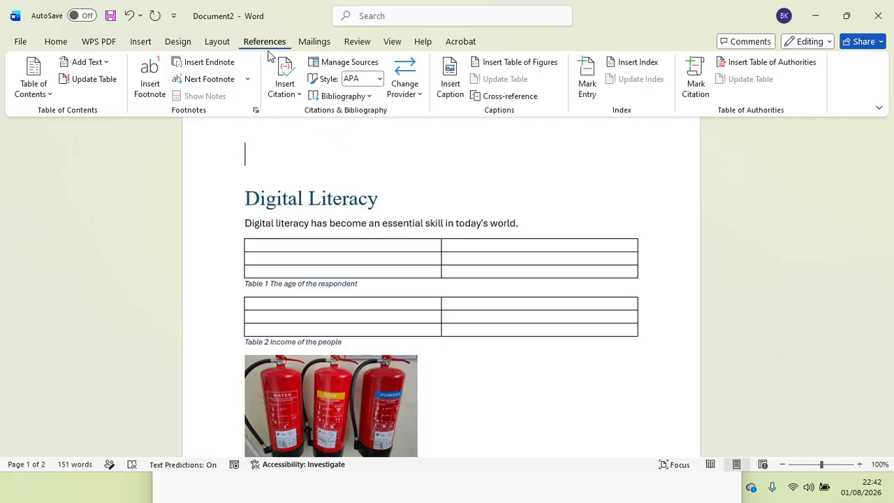
pyautogui.click(509, 62)
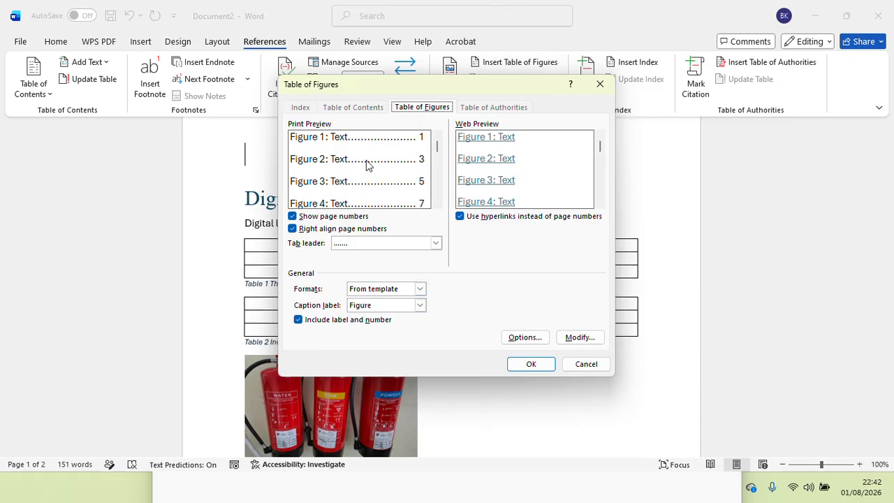
pyautogui.click(436, 242)
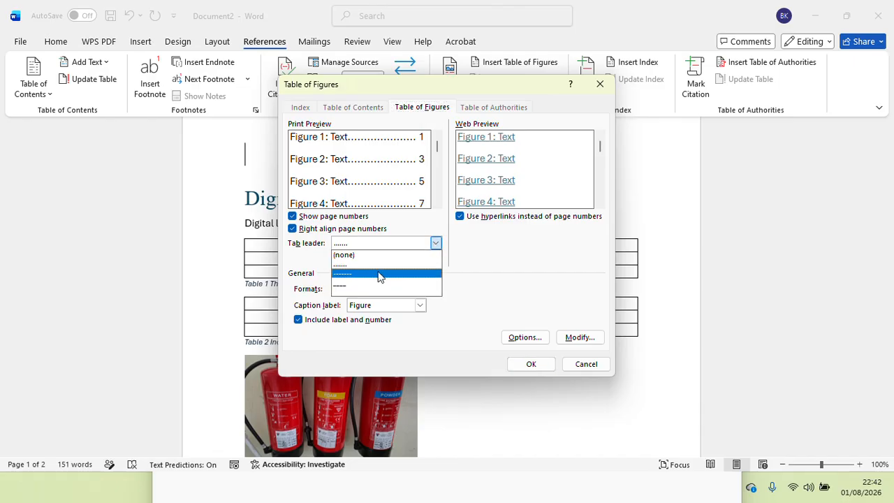
pyautogui.click(347, 287)
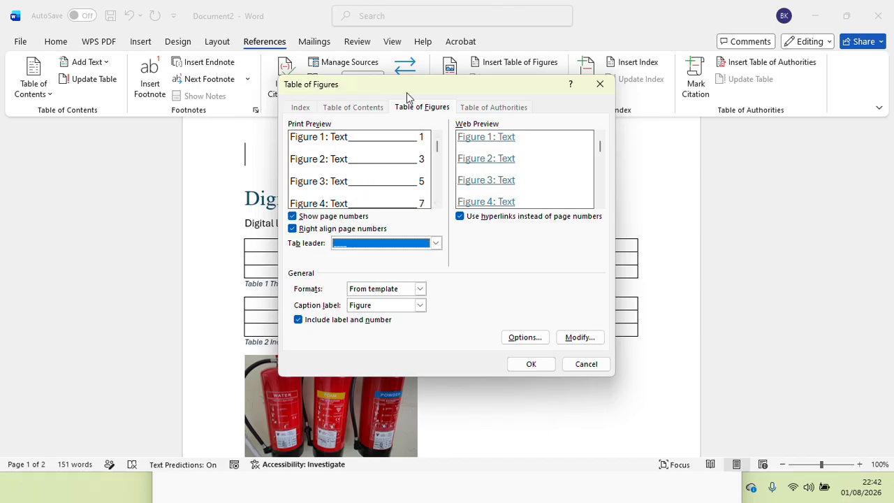
pyautogui.click(530, 364)
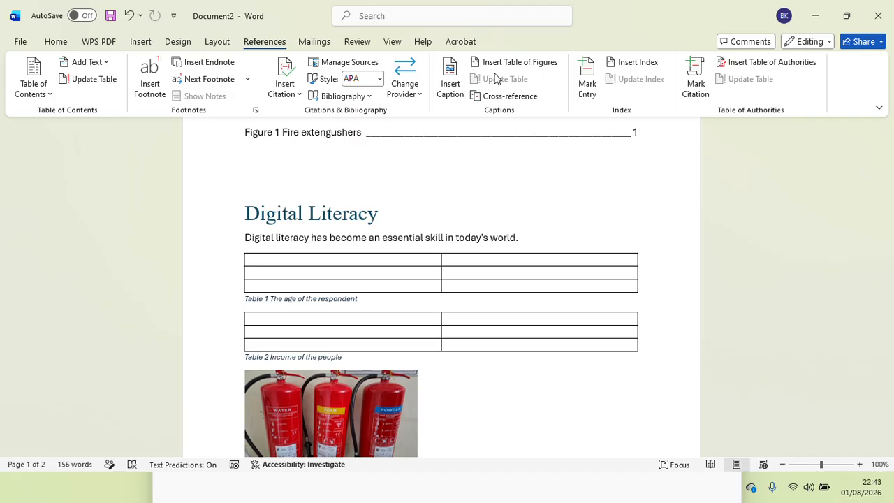
# - Insert a second table of figures below the figure list, using the Table caption label and the dotted tab leader
pyautogui.click(521, 64)
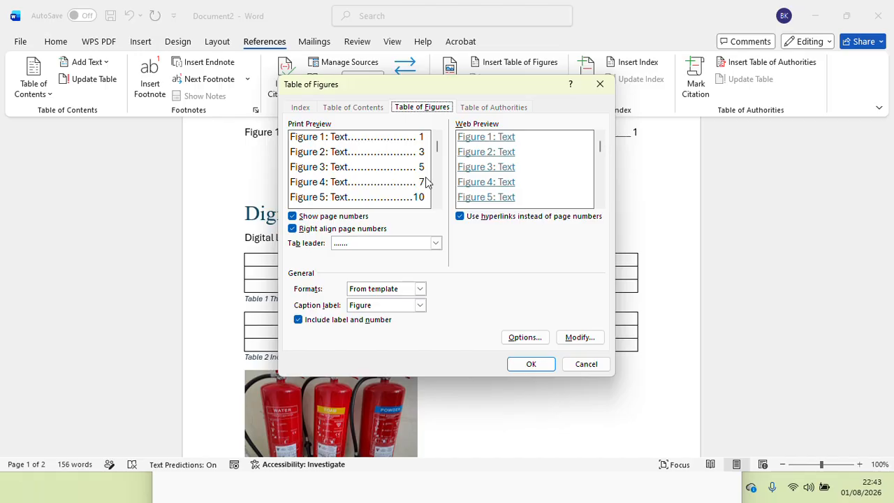
pyautogui.click(420, 307)
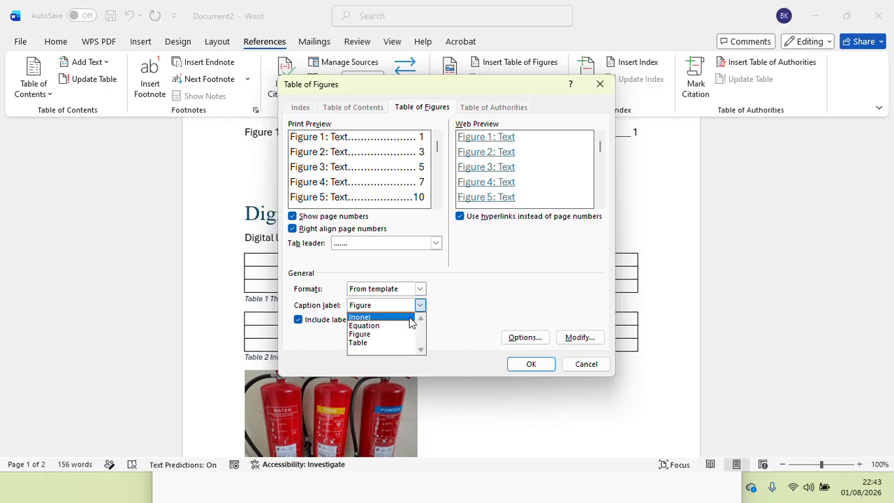
pyautogui.click(371, 343)
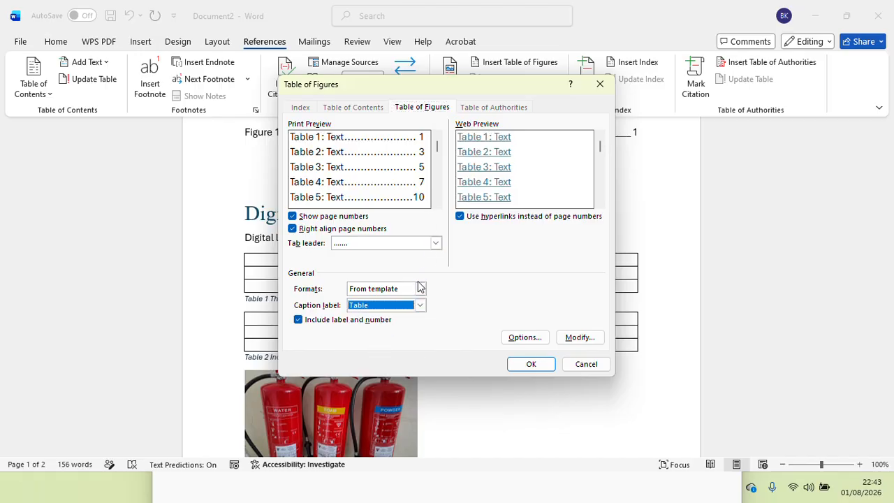
pyautogui.click(436, 242)
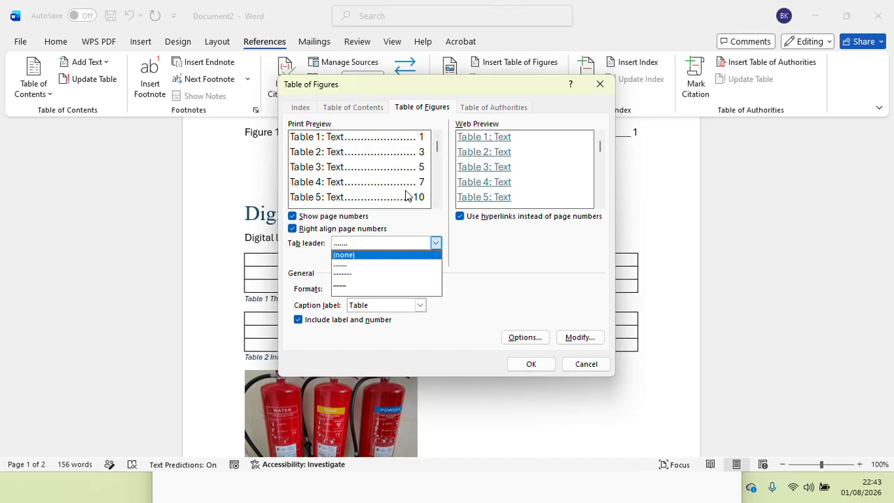
pyautogui.click(532, 365)
pyautogui.click(531, 364)
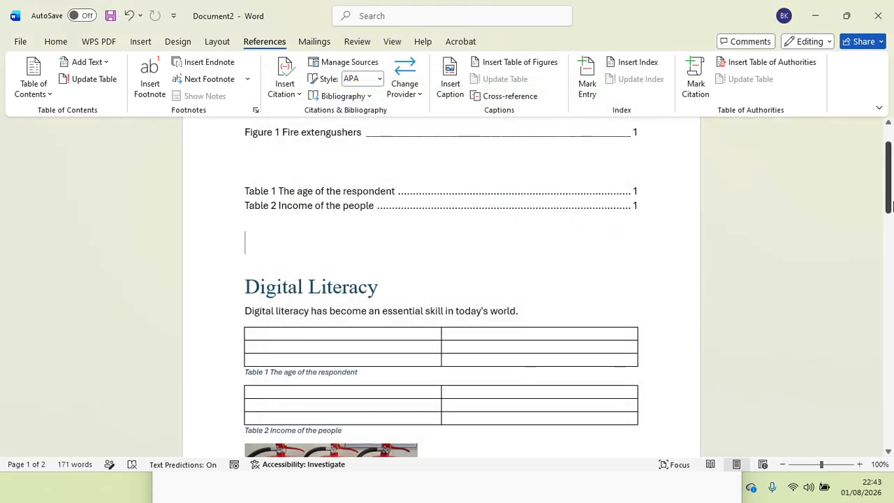
pyautogui.moveTo(891, 210)
pyautogui.mouseDown()
pyautogui.moveTo(890, 225)
pyautogui.moveTo(890, 213)
pyautogui.mouseUp()
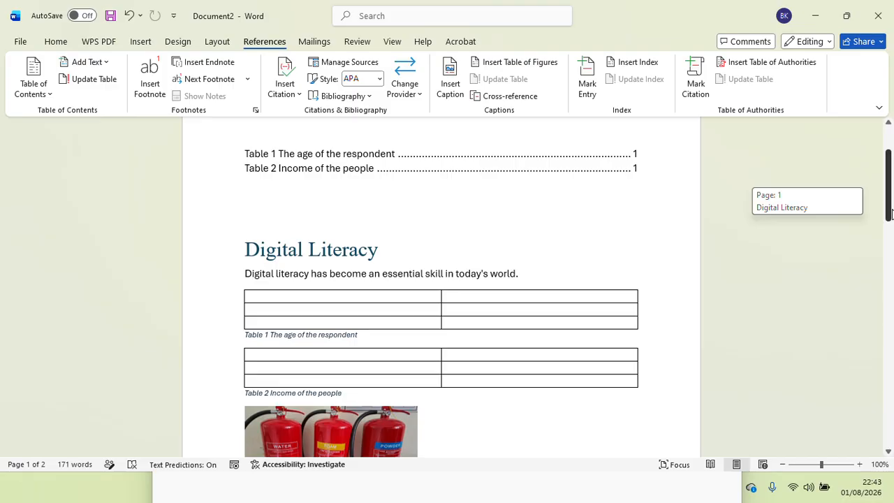
pyautogui.moveTo(890, 214); pyautogui.dragTo(890, 205)
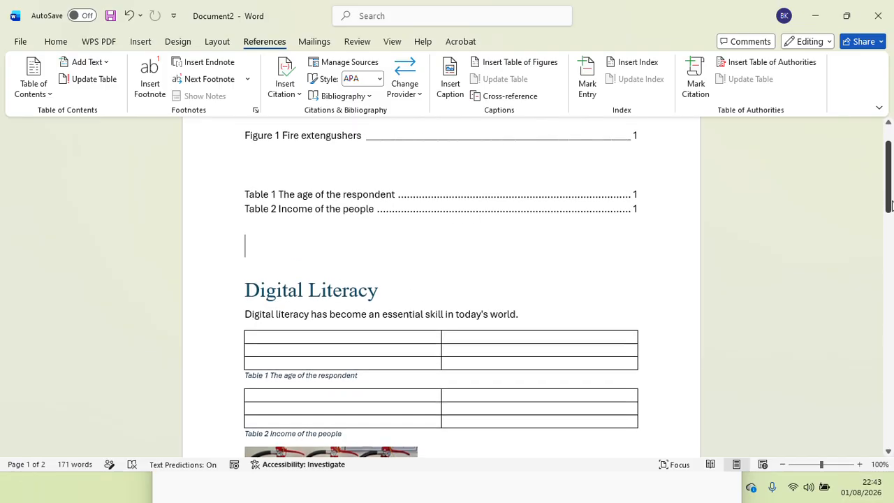
pyautogui.moveTo(659, 203); pyautogui.dragTo(241, 128)
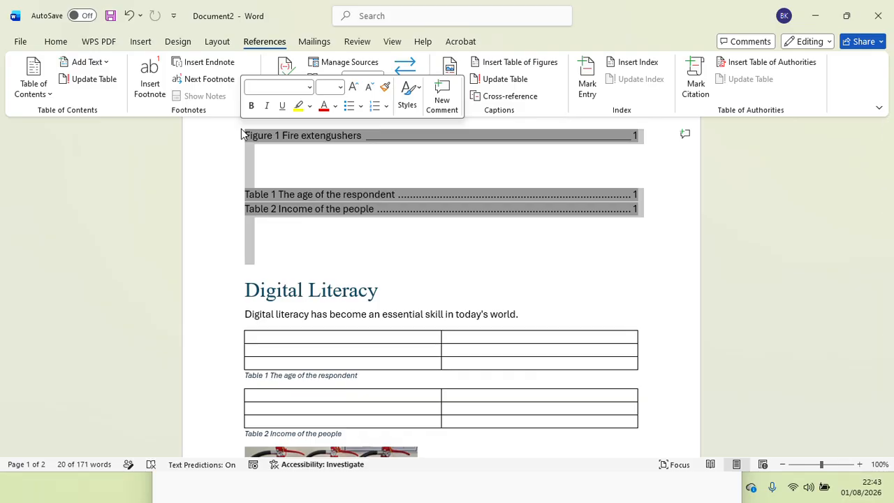
pyautogui.click(366, 237)
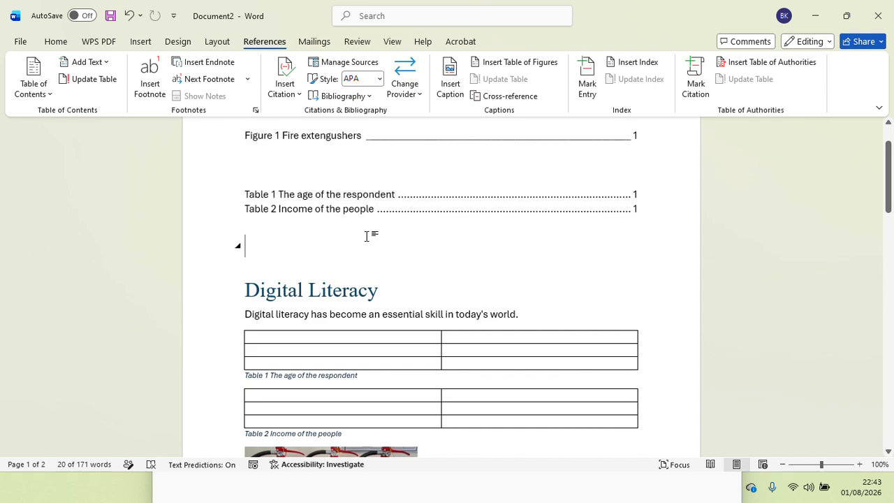